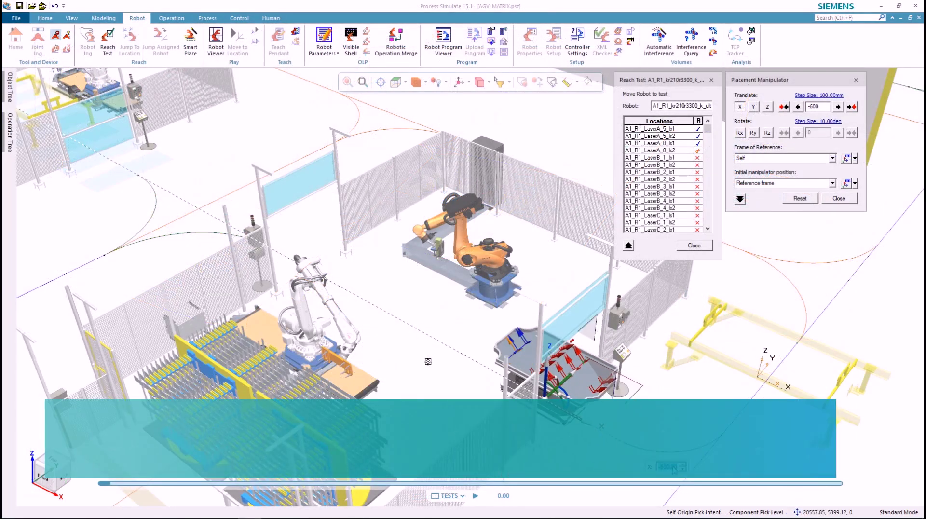
Step: Slide the AGV along X from -600 to about -4000 so more laser locations are reachable
left_click_drag(673, 469, 723, 322)
left_click_drag(709, 133, 709, 157)
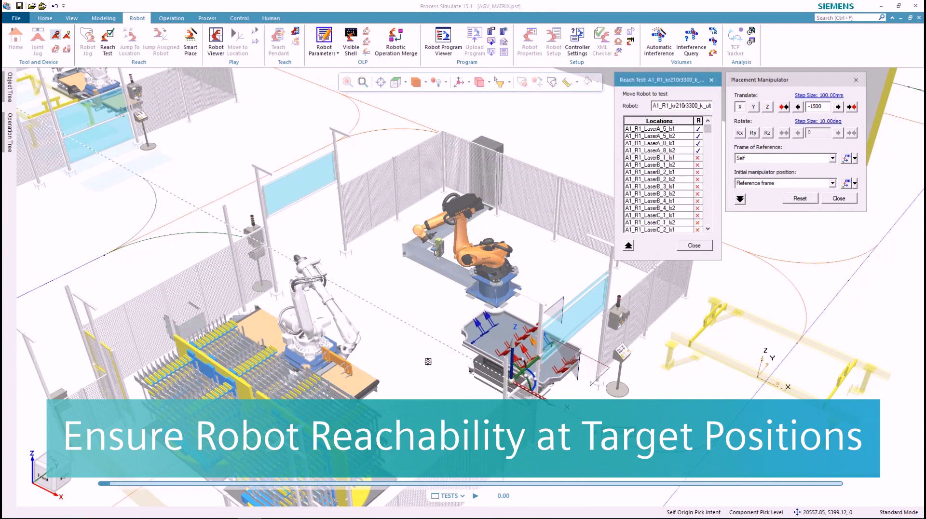
left_click_drag(546, 399, 598, 430)
scroll(438, 351, "up", 5)
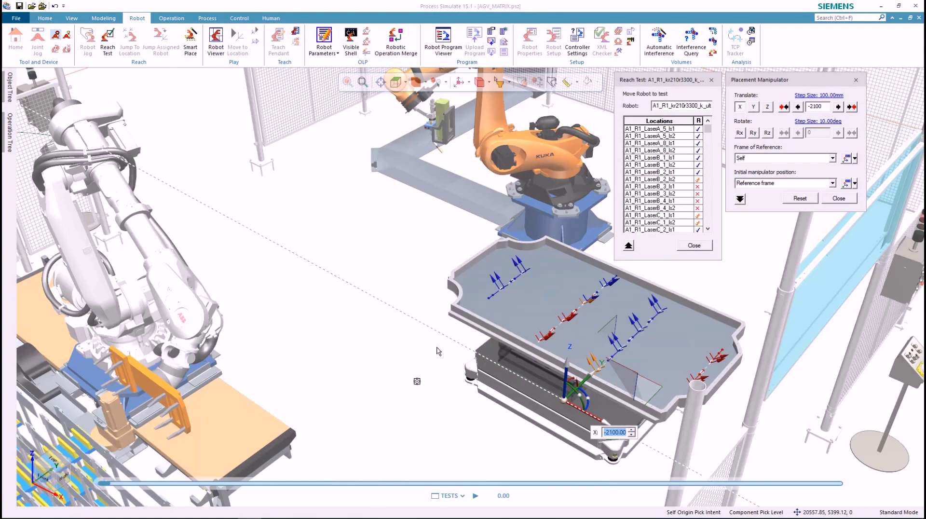
scroll(619, 434, "down", 8)
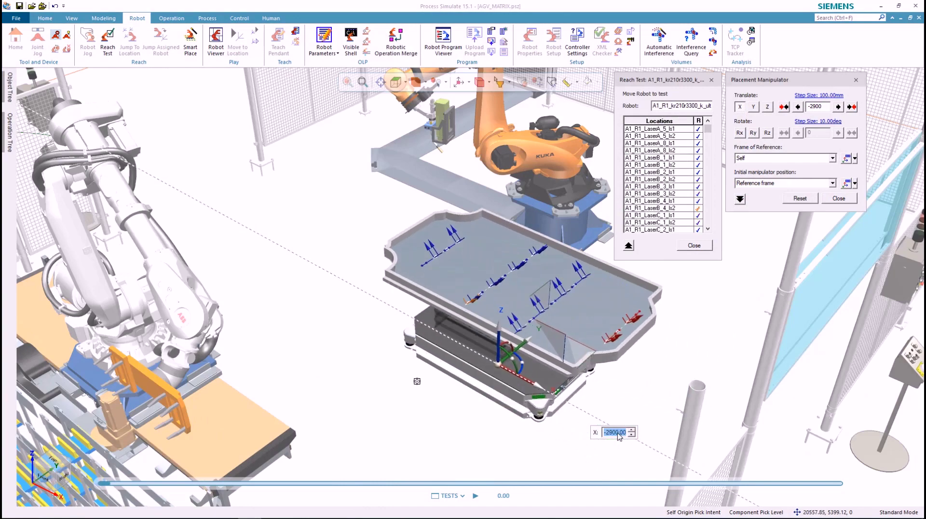
scroll(619, 435, "down", 11)
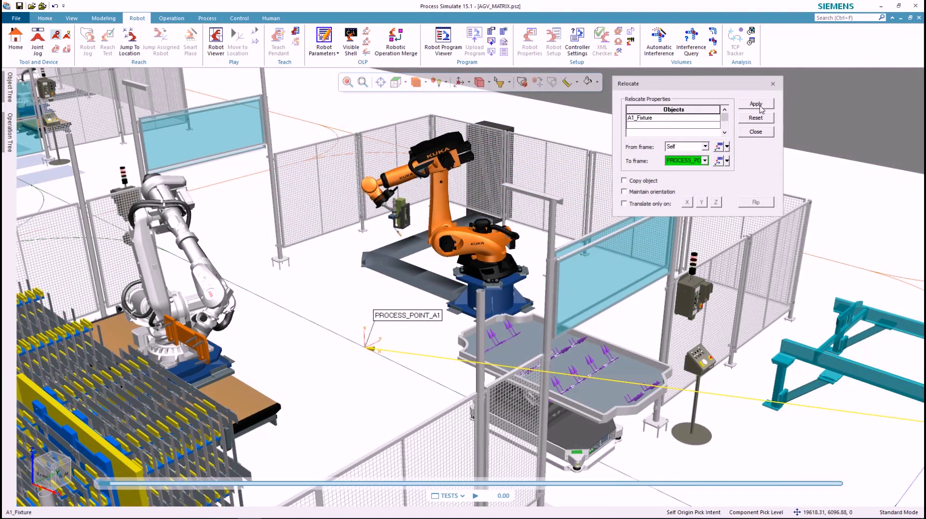
Step: Relocate A1_Fixture onto PROCESS_POINT_A1 and check the result from the Top and Right views
left_click(757, 104)
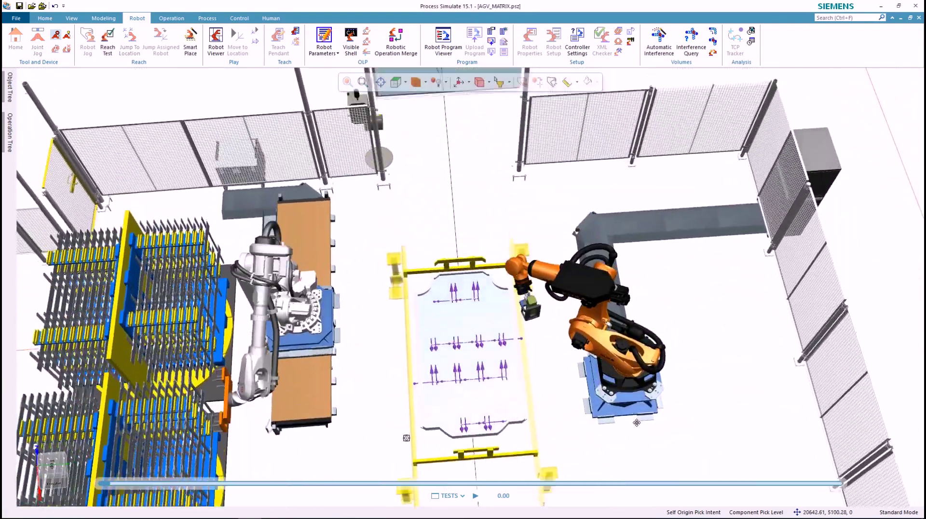
left_click(58, 467)
middle_click_drag(482, 425, 534, 510)
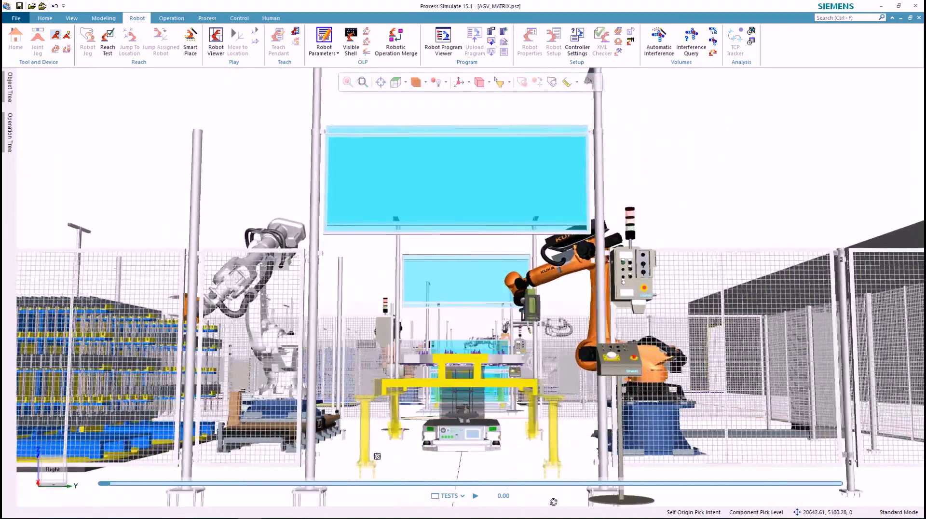
left_click(53, 471)
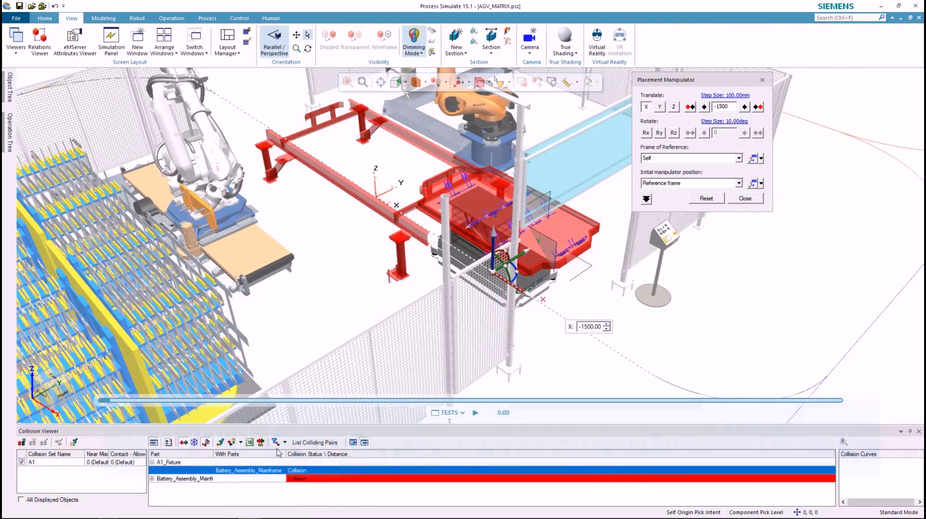
Step: Dim the scene, list the AGV–fixture collision curves and zoom in on the clash
left_click(231, 443)
left_click(221, 443)
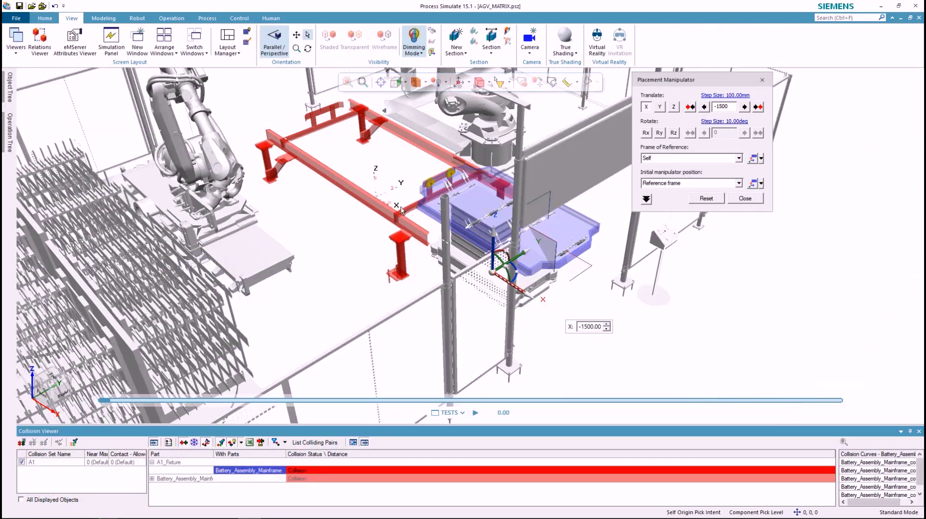
middle_click_drag(402, 210, 339, 285)
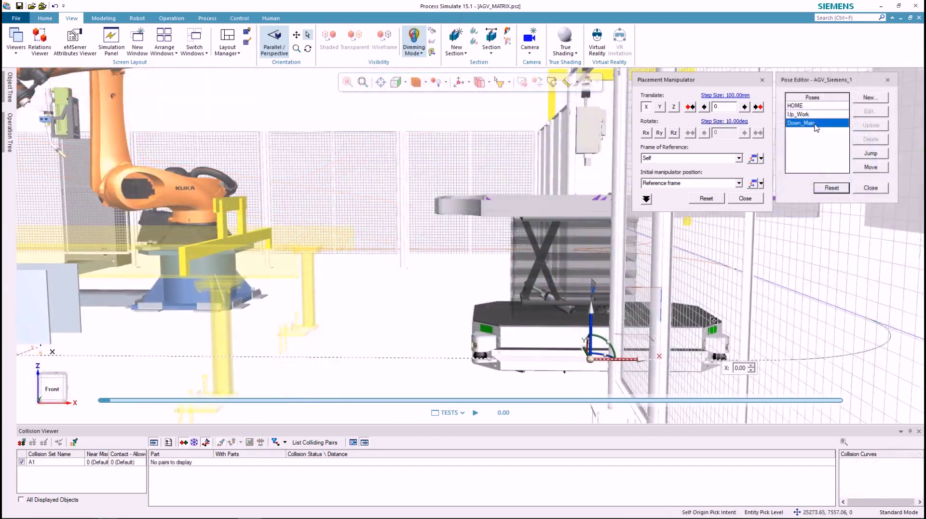
Step: Set the AGV lift table to Down_Main, shift it along X, and play the A1 simulation
double_click(815, 123)
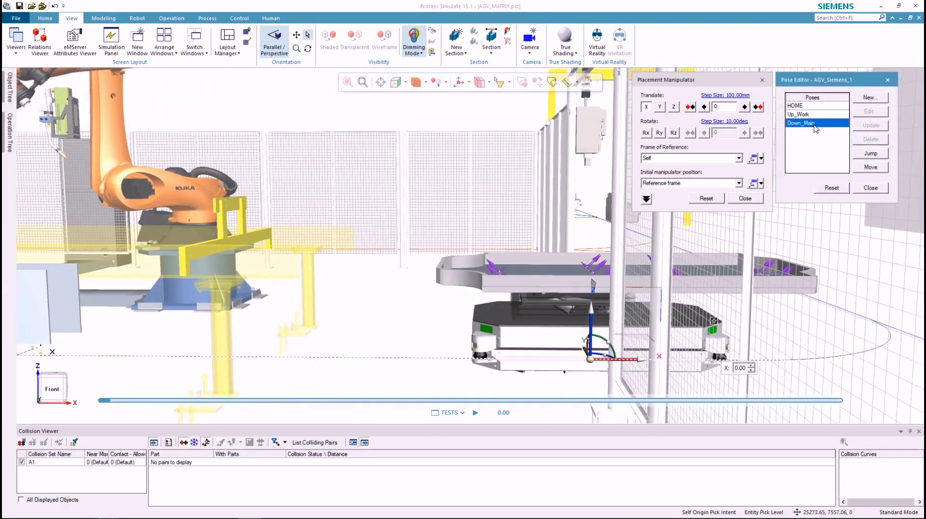
middle_click_drag(397, 356, 504, 314)
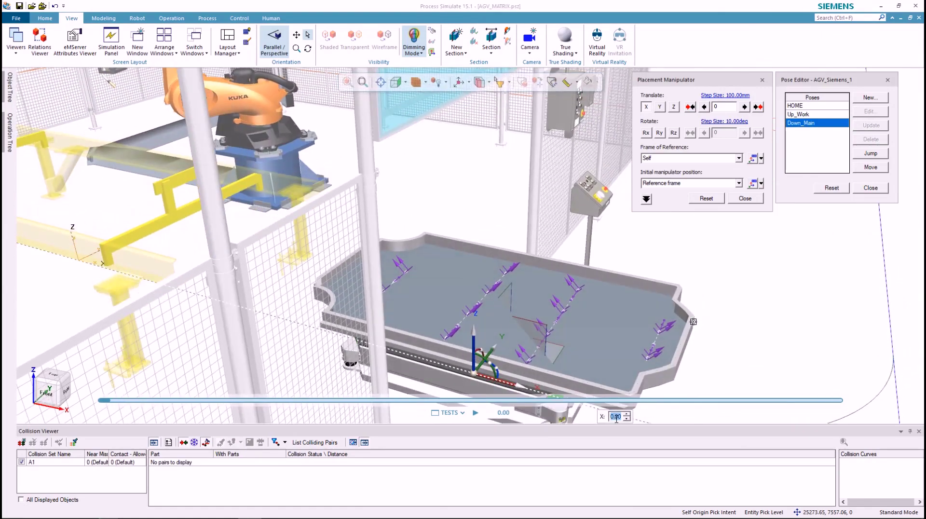
scroll(617, 418, "down", 14)
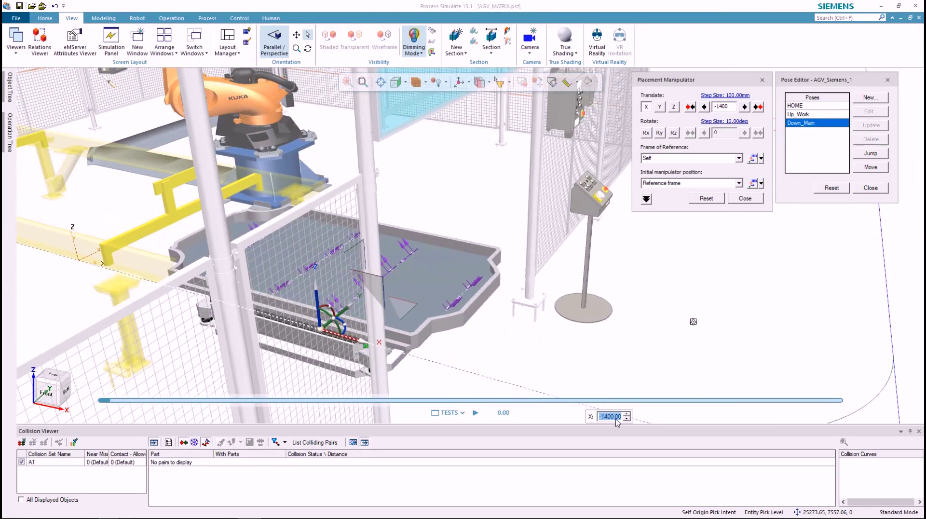
scroll(616, 418, "up", 20)
middle_click_drag(615, 420, 539, 386)
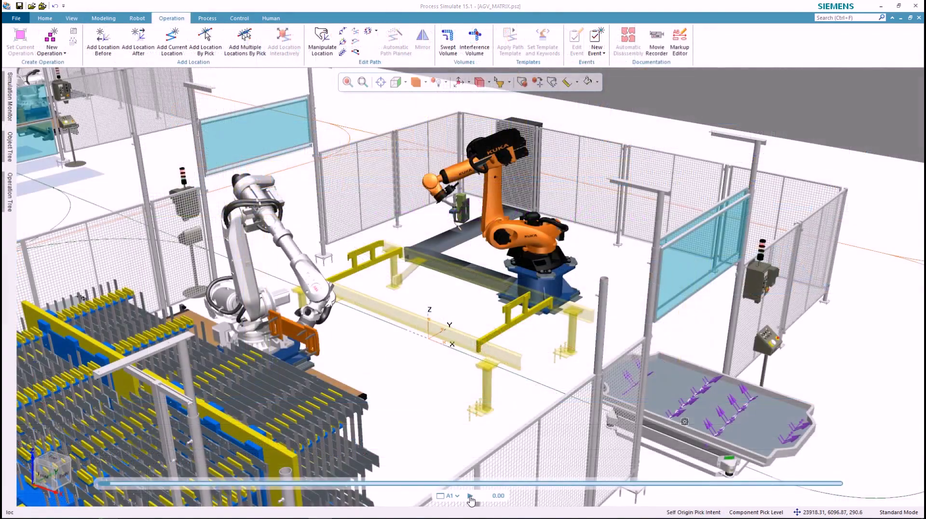
left_click(470, 496)
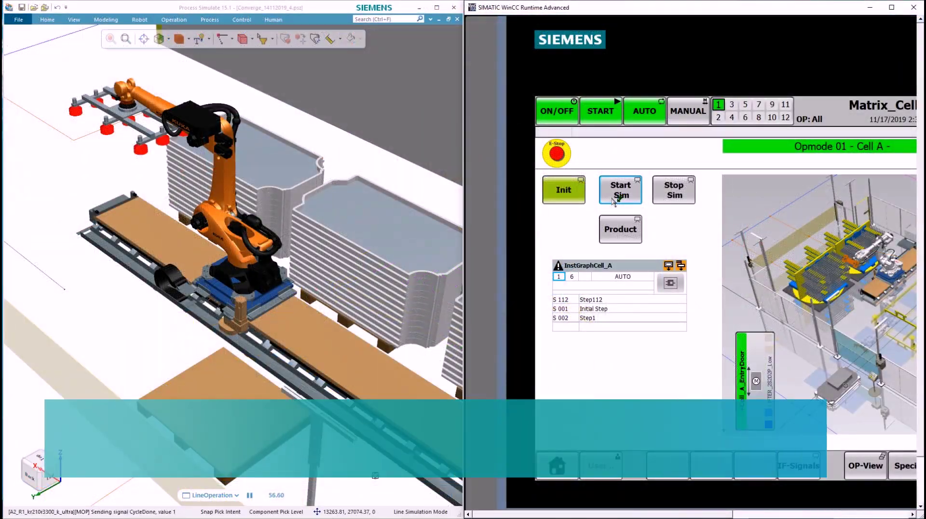
Step: Start the Cell A simulation from the HMI and show the InstGraph sequence full screen
left_click(627, 198)
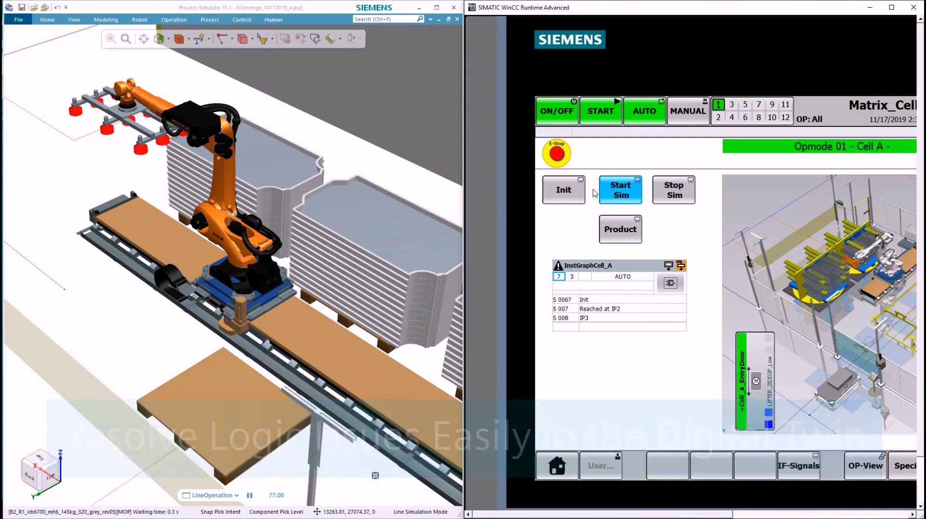
left_click(671, 284)
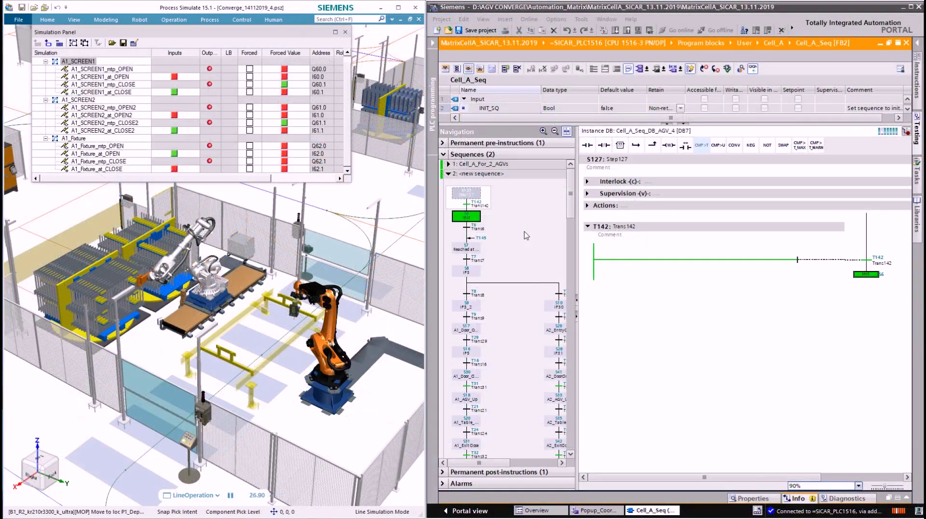
Step: Inspect steps S17 and S30 while forcing A1_SCREEN1_mtp_OPEN and A1_SCREEN1_mtp_CLOSE on
left_click(466, 330)
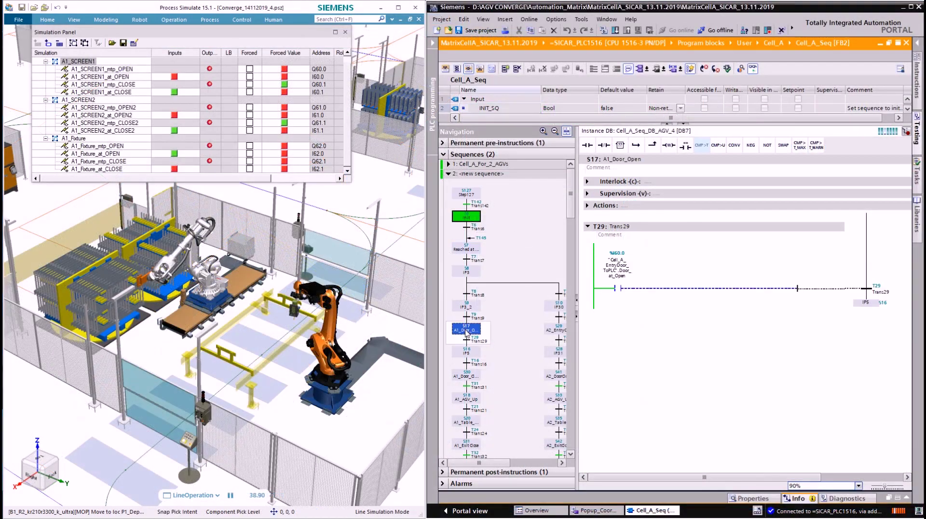
left_click(634, 276)
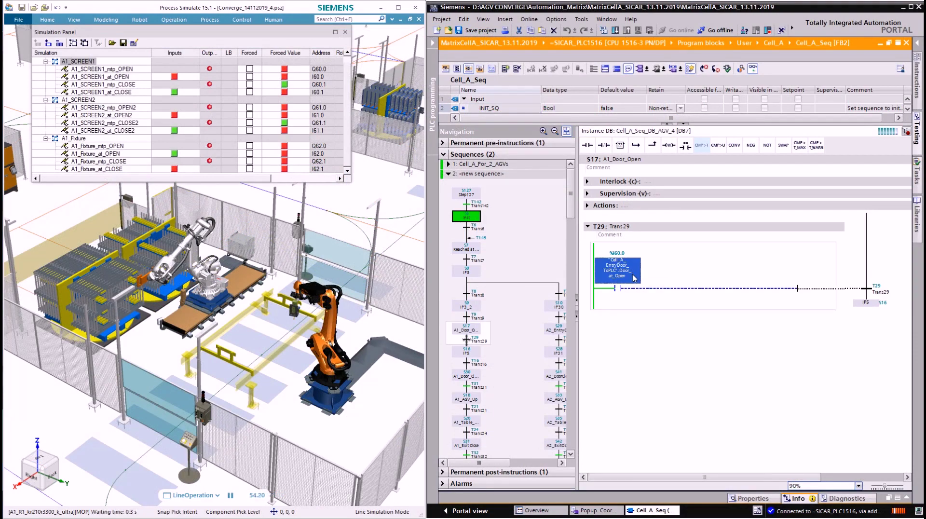
left_click(116, 77)
left_click(250, 69)
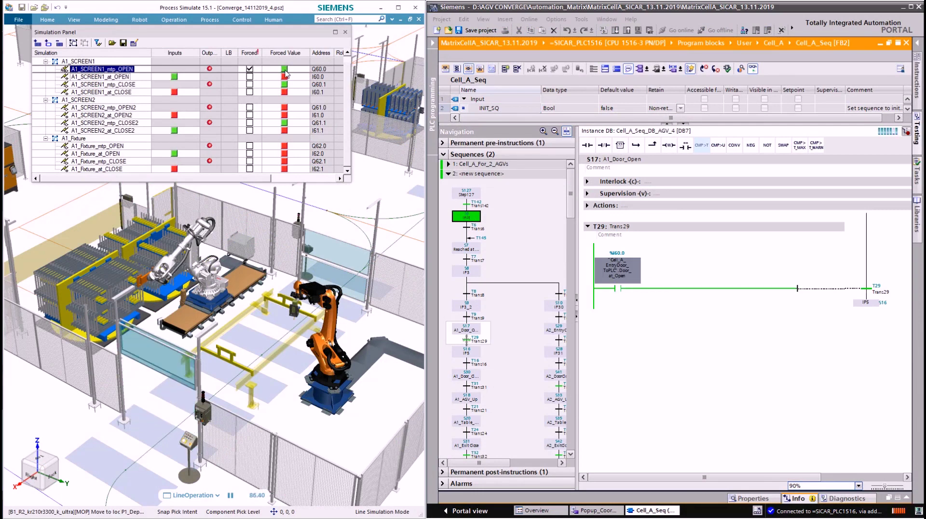
left_click(250, 84)
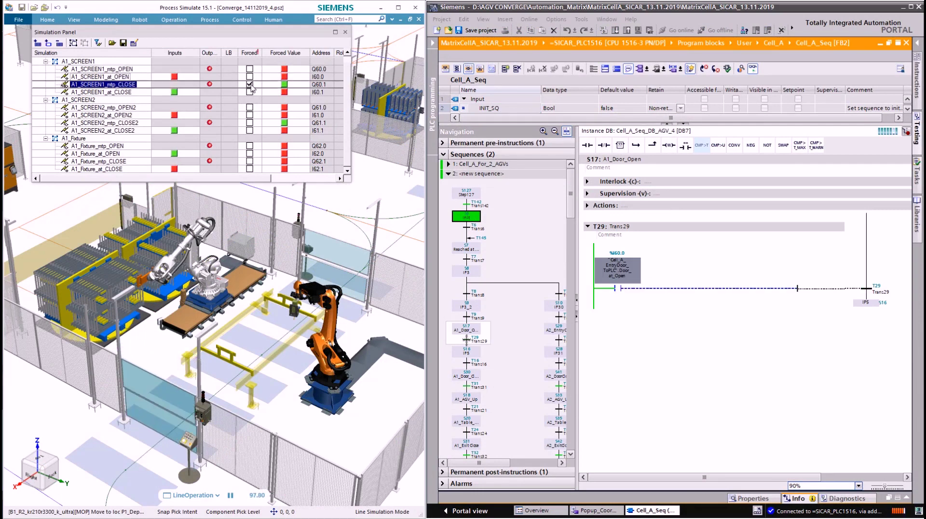
left_click(467, 378)
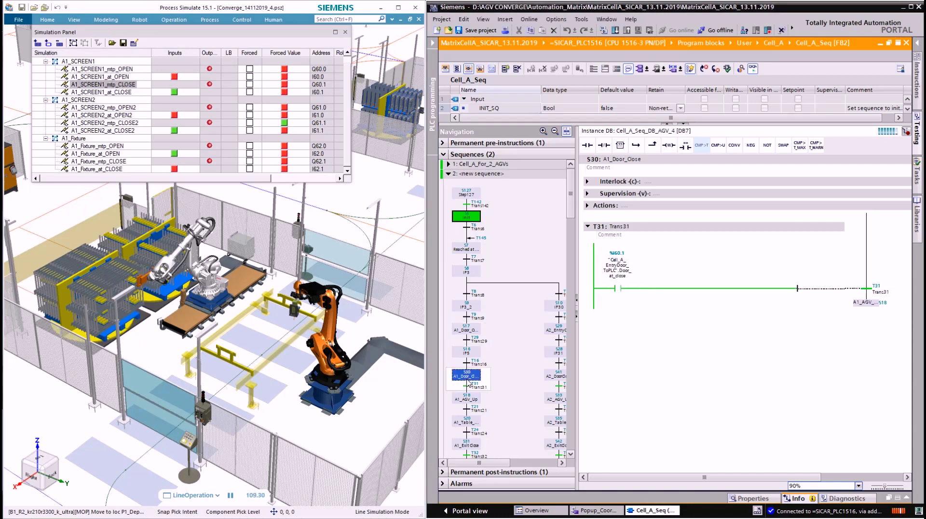
left_click(122, 93)
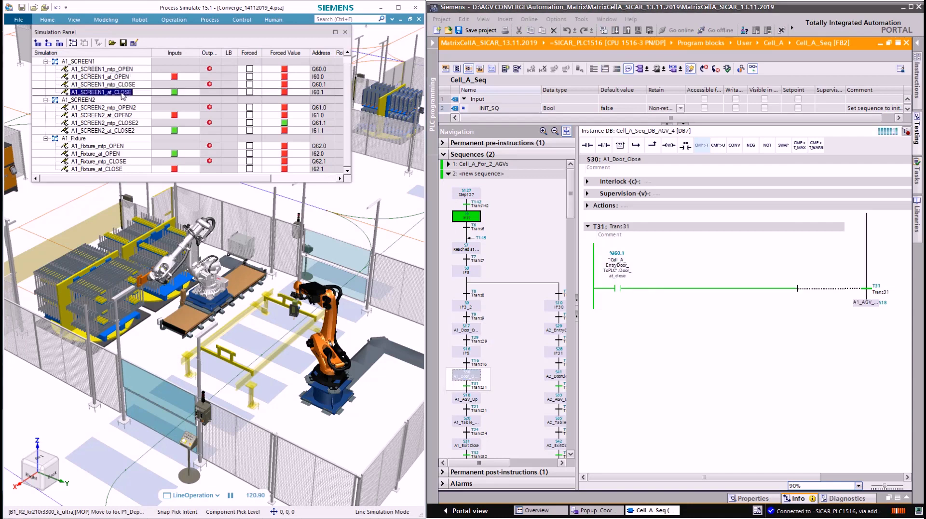
Step: At step S31, force A1_SCREEN2_mtp_OPEN2 and A1_SCREEN2_mtp_CLOSE2 on
left_click(466, 444)
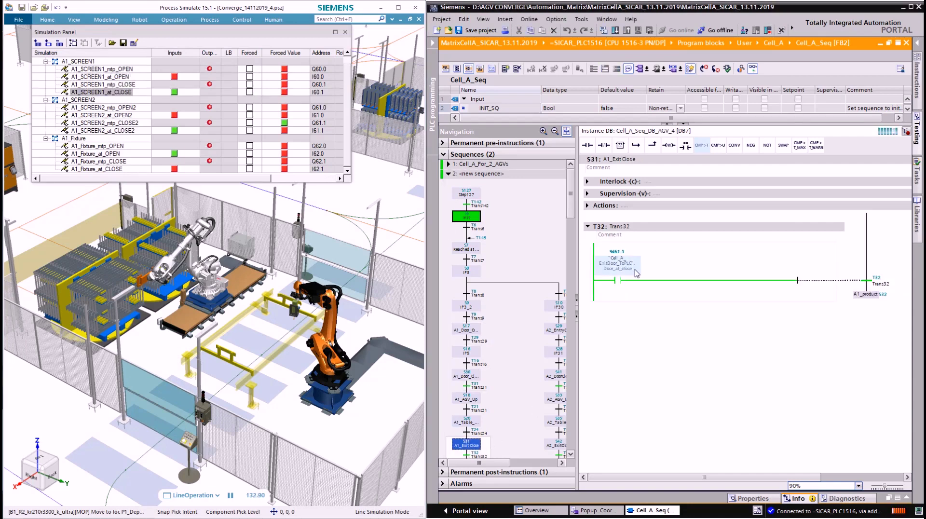
left_click(105, 131)
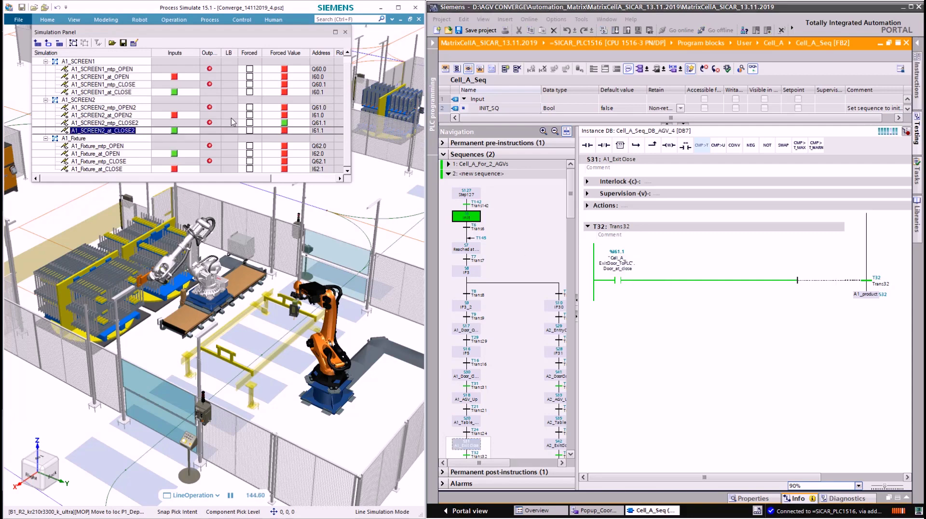
left_click(249, 107)
left_click(285, 107)
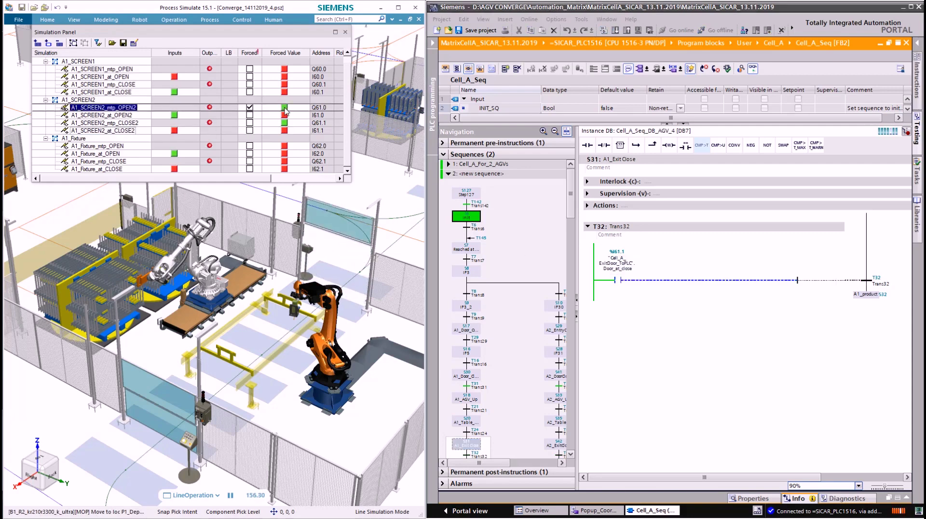
left_click(249, 122)
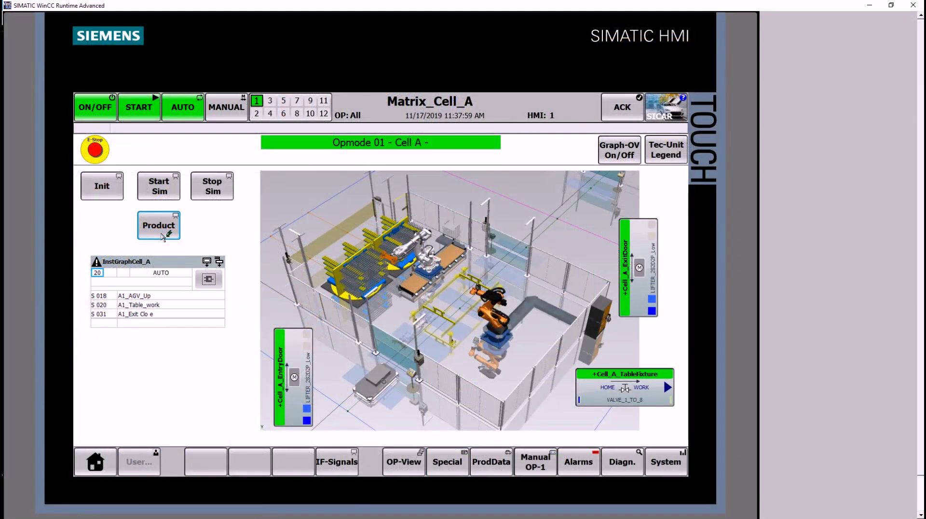
Step: Check the product list, reinitialise Cell A's sequence, and minimize WinCC Runtime to show the plant
left_click(160, 231)
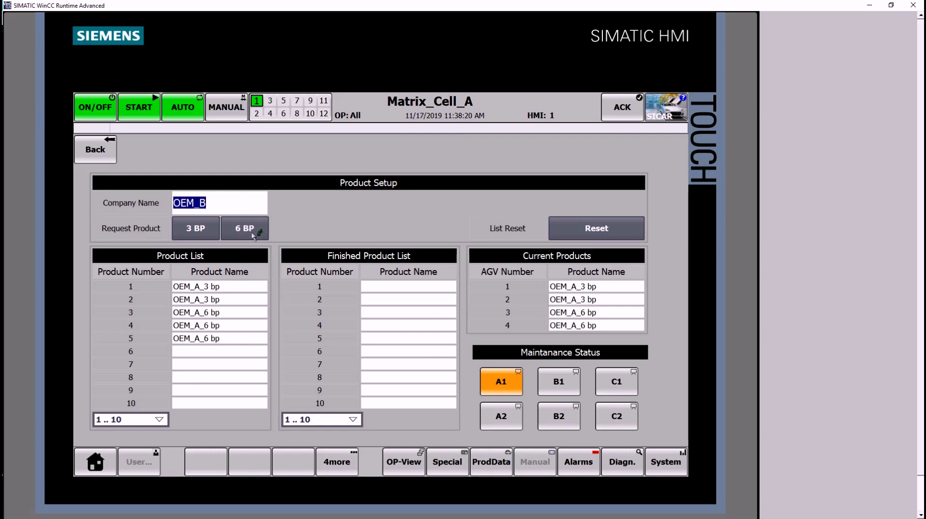
left_click(103, 156)
left_click(110, 193)
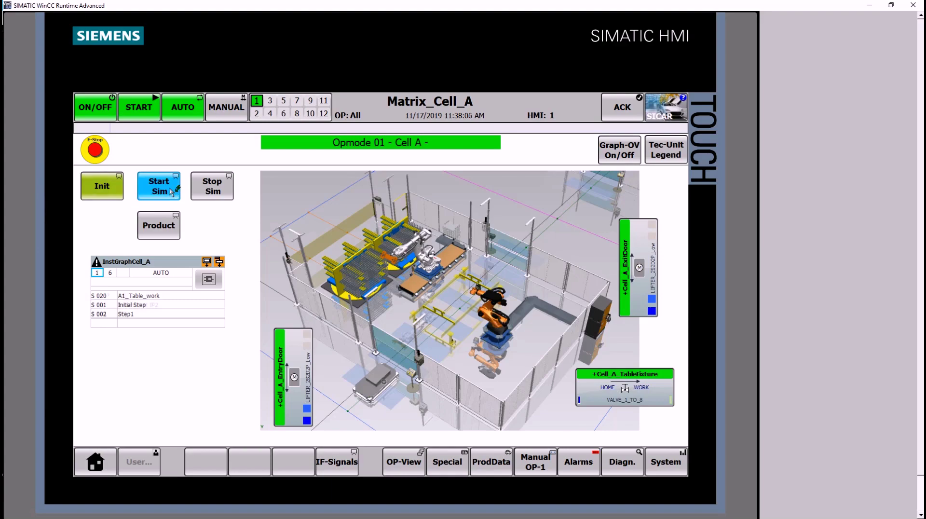
left_click(870, 5)
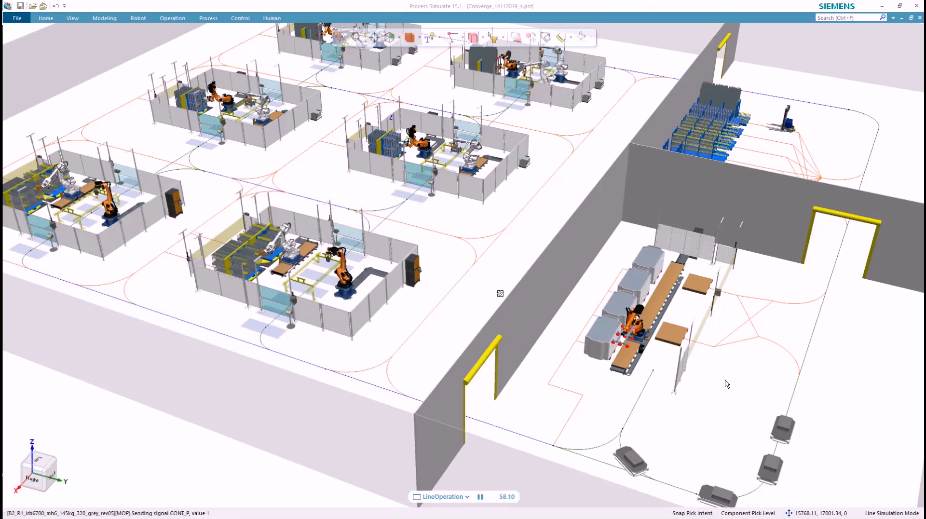
Step: Zoom and orbit the plant view to watch the robot cells and AGVs running
scroll(659, 406, "up", 3)
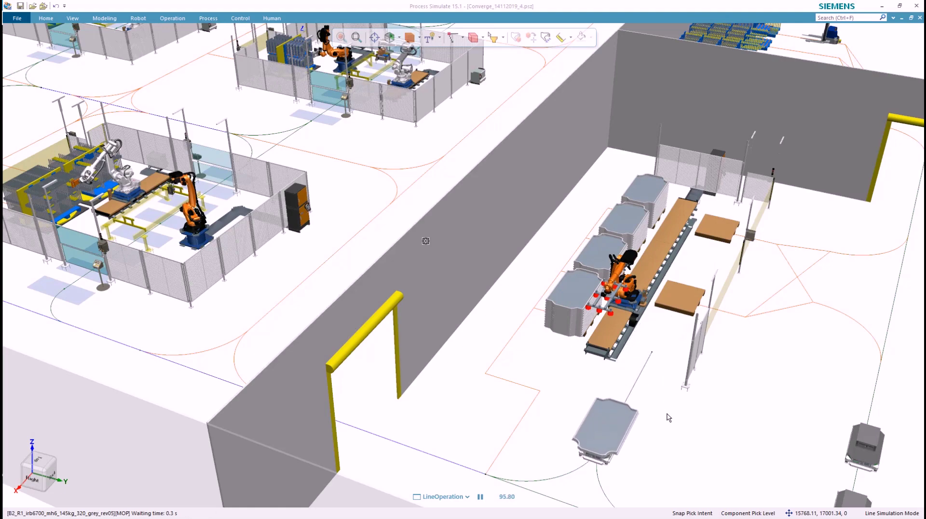
middle_click_drag(669, 418, 746, 414)
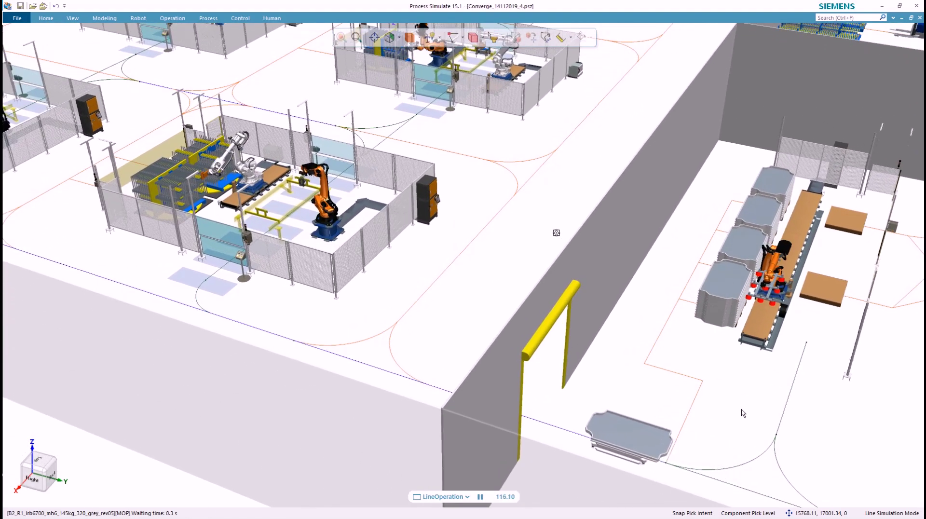